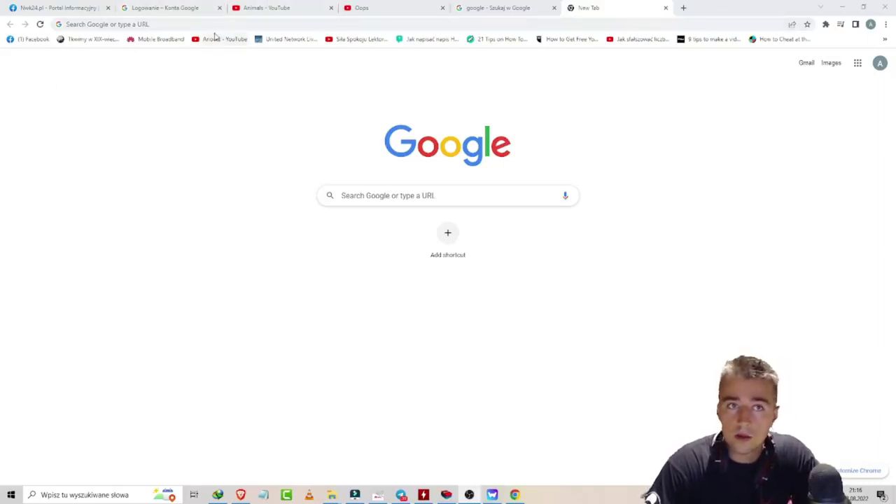
Step: Open the Google account panel and start adding another account
left_click(115, 25)
left_click(23, 77)
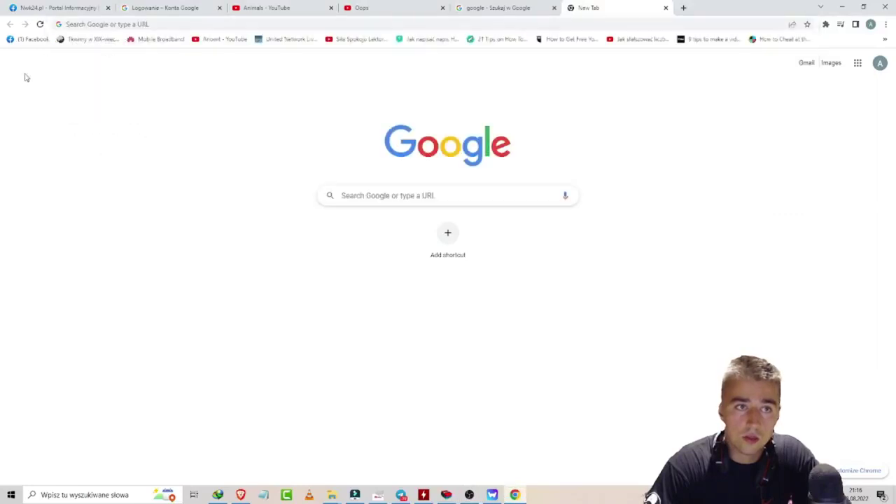
left_click(728, 25)
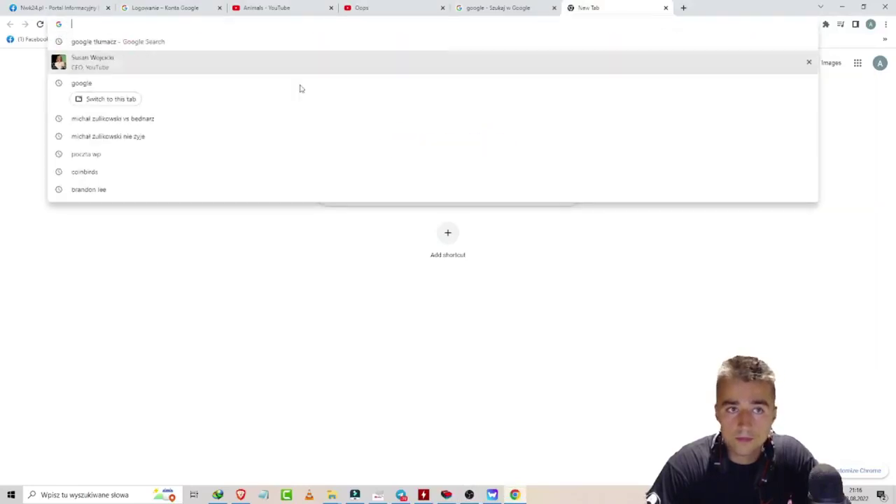
left_click(864, 124)
left_click(881, 63)
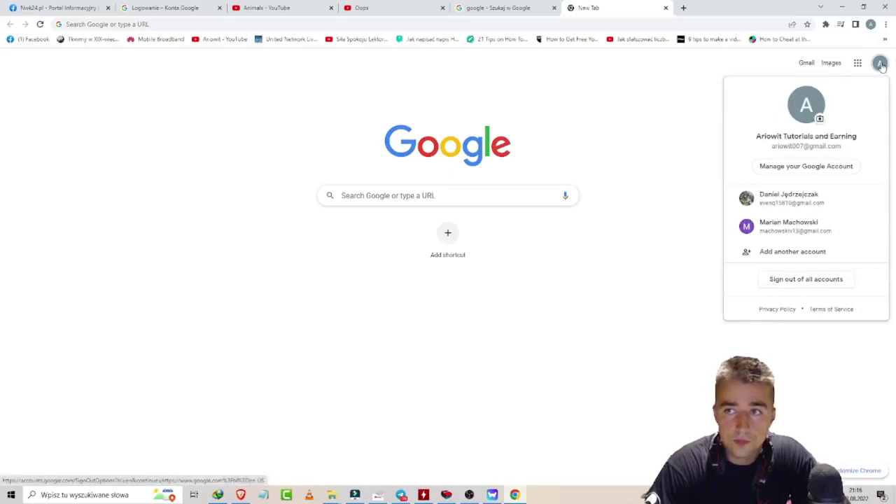
left_click(759, 258)
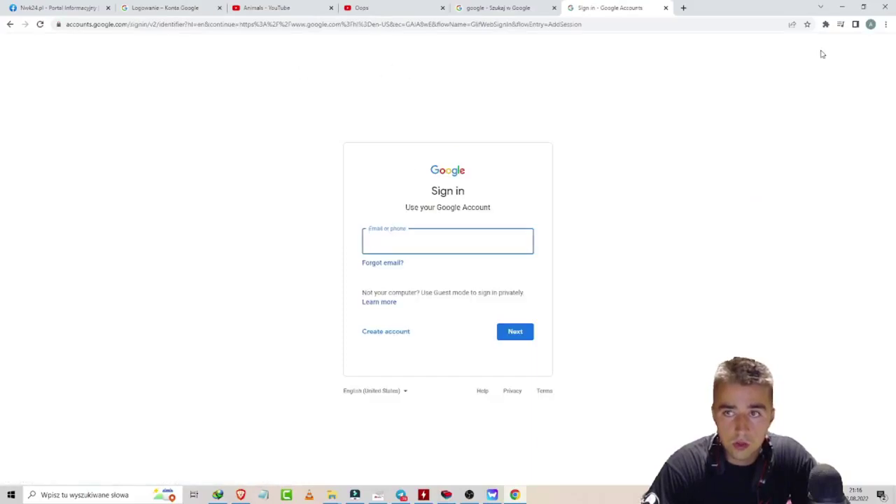
Step: Choose Create account and pick a personal account for yourself
left_click(161, 28)
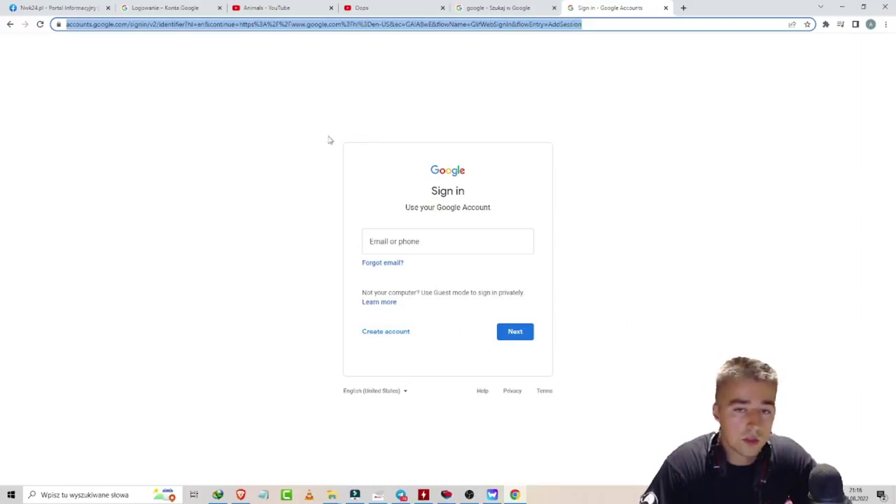
left_click(396, 333)
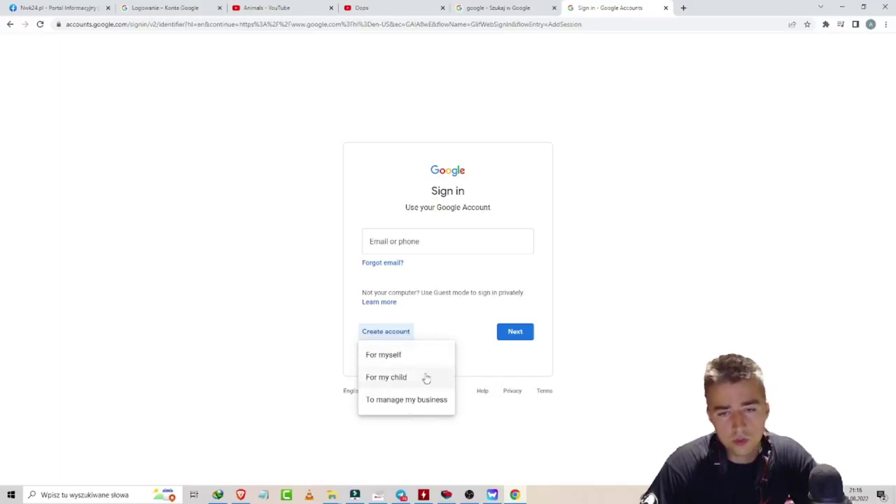
left_click(410, 359)
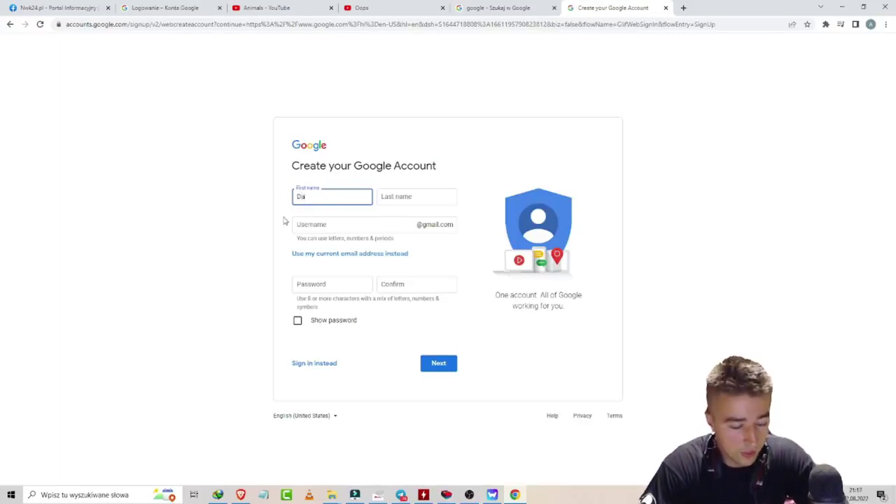
Step: Enter the first name, last name and a new Gmail username
type("David")
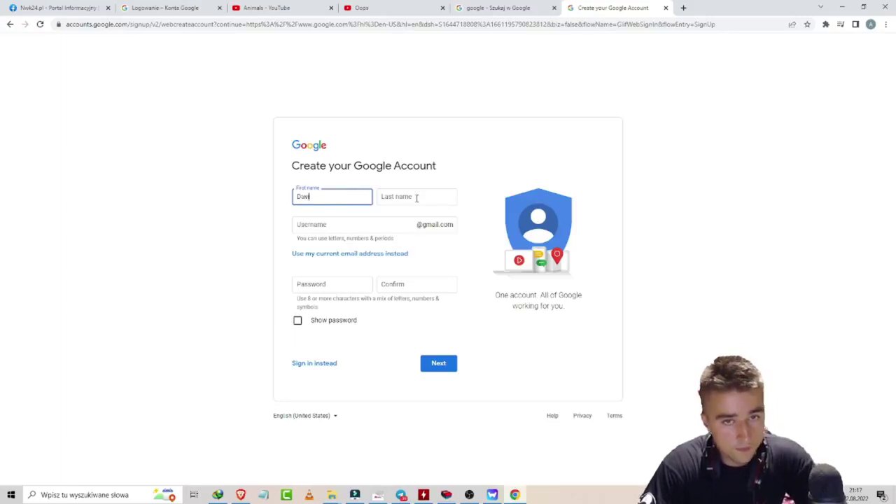
left_click(412, 199)
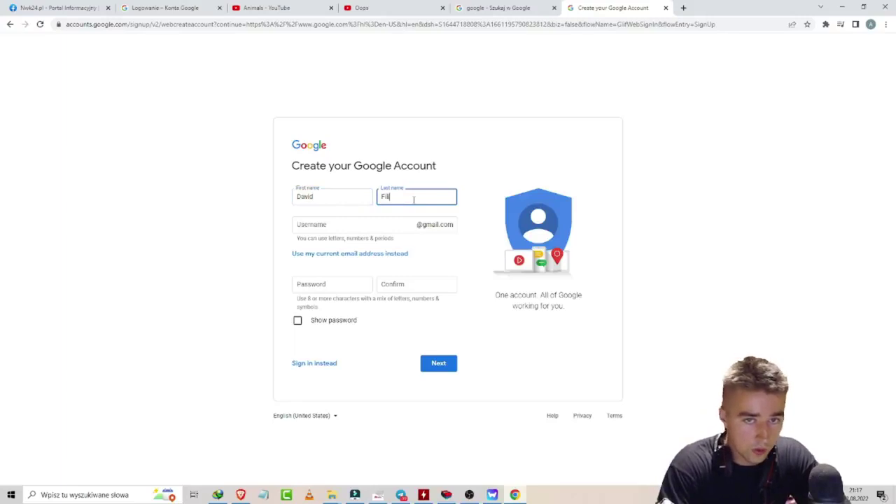
left_click(382, 224)
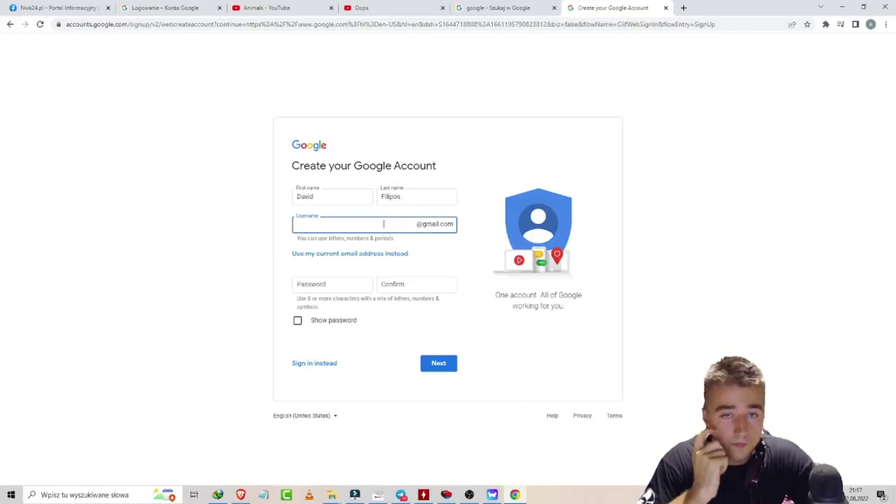
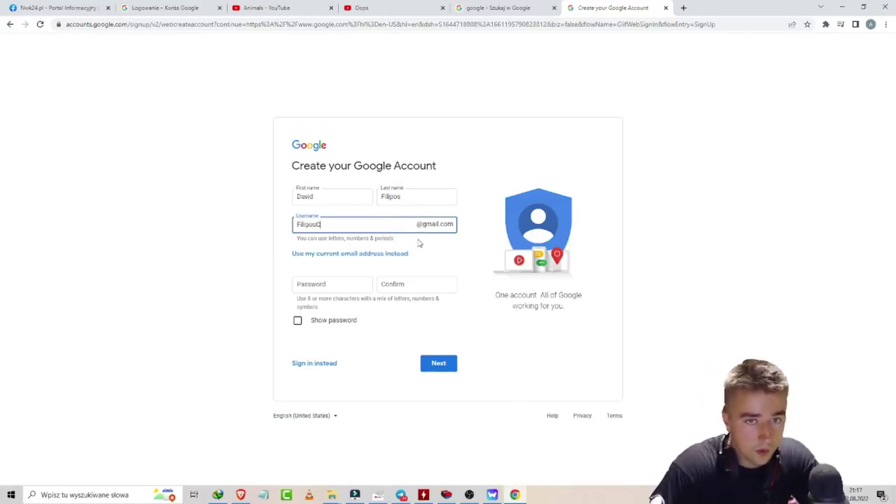
key("Tab")
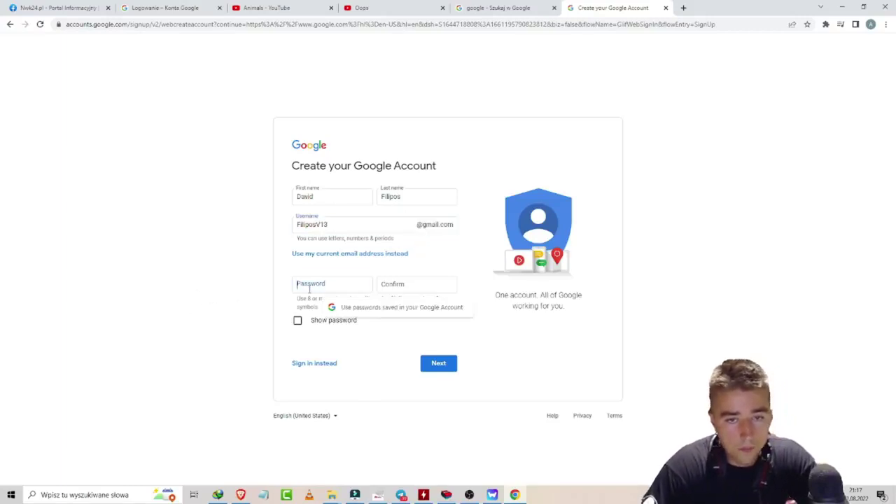
Step: Enter and confirm the new account password, then submit the form
left_click(217, 304)
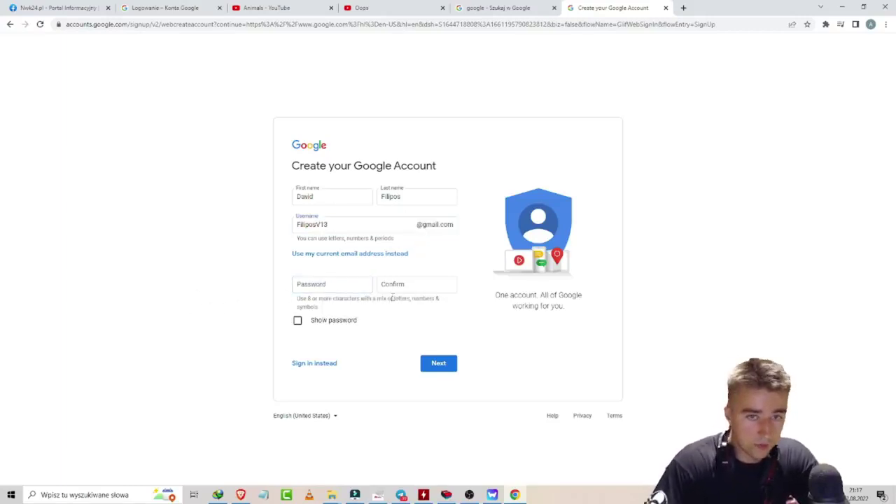
left_click(367, 287)
left_click(187, 318)
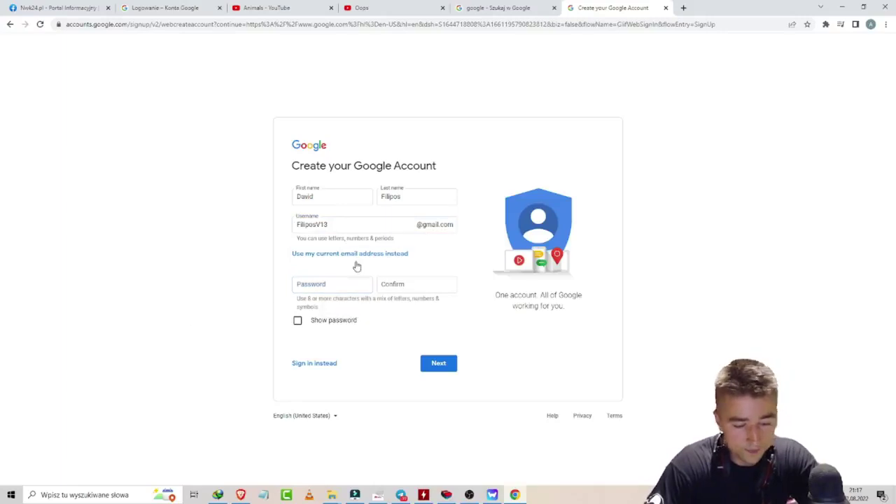
left_click(348, 284)
type("a")
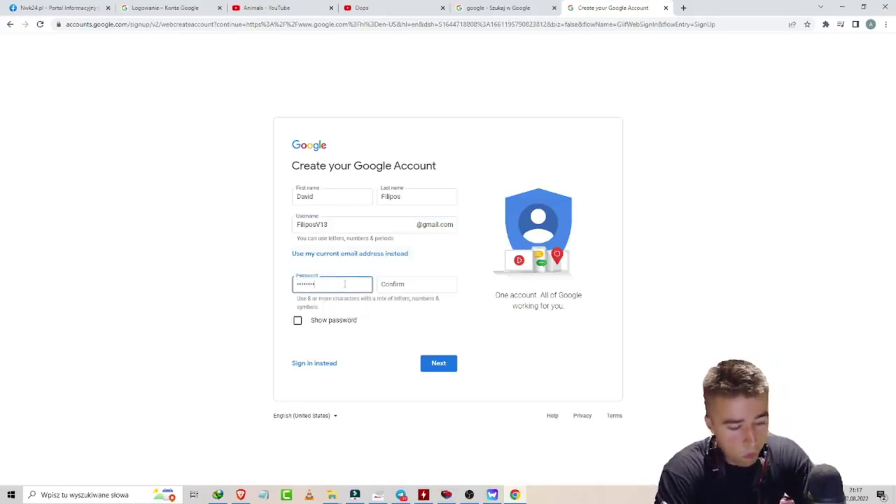
left_click(397, 285)
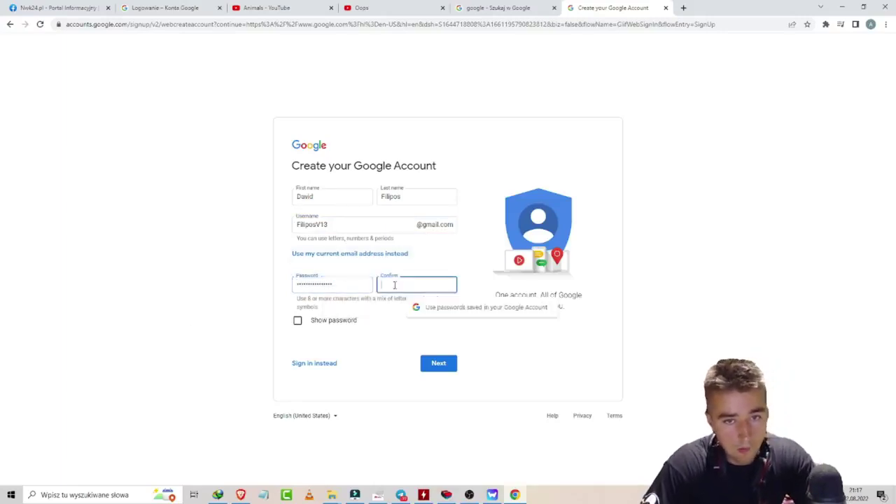
type("•••")
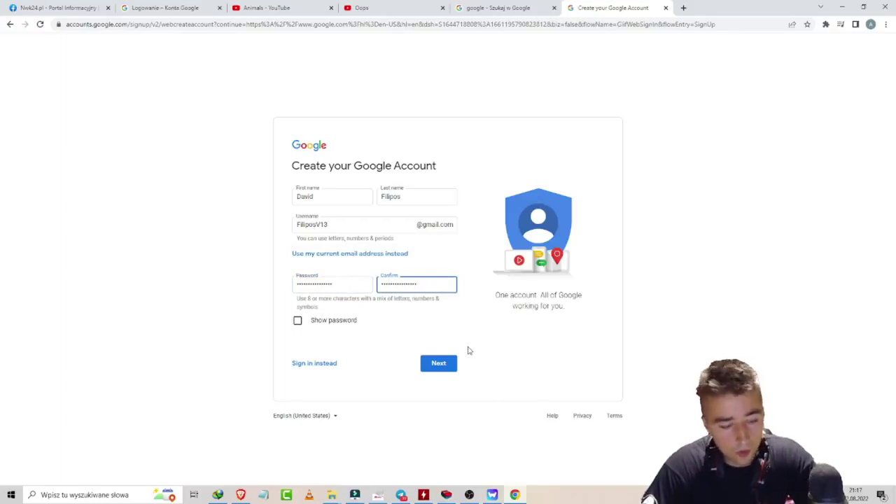
left_click(439, 361)
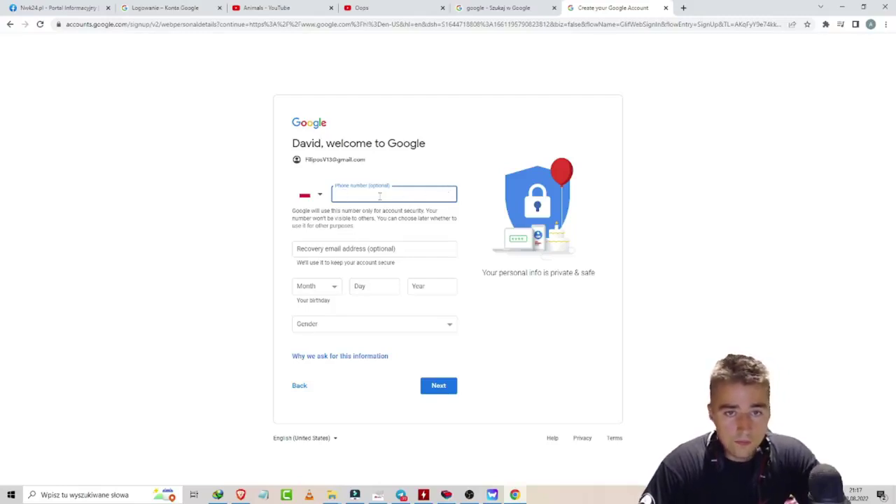
left_click(344, 252)
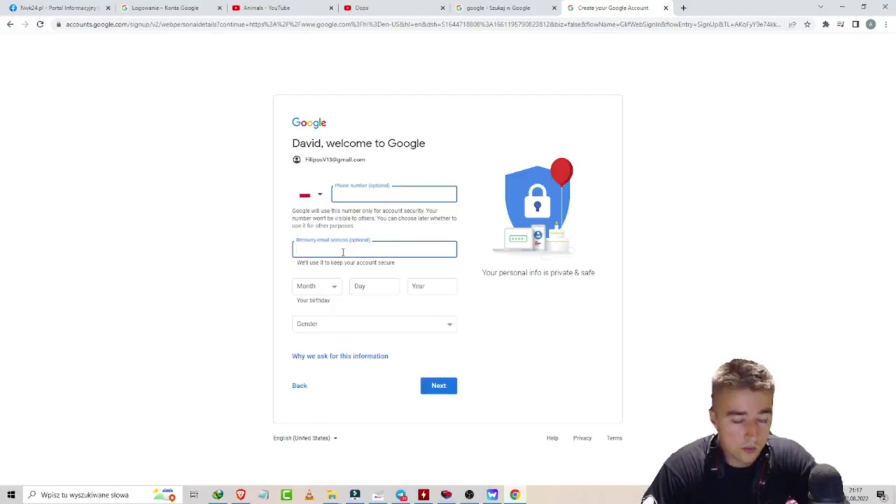
left_click(308, 290)
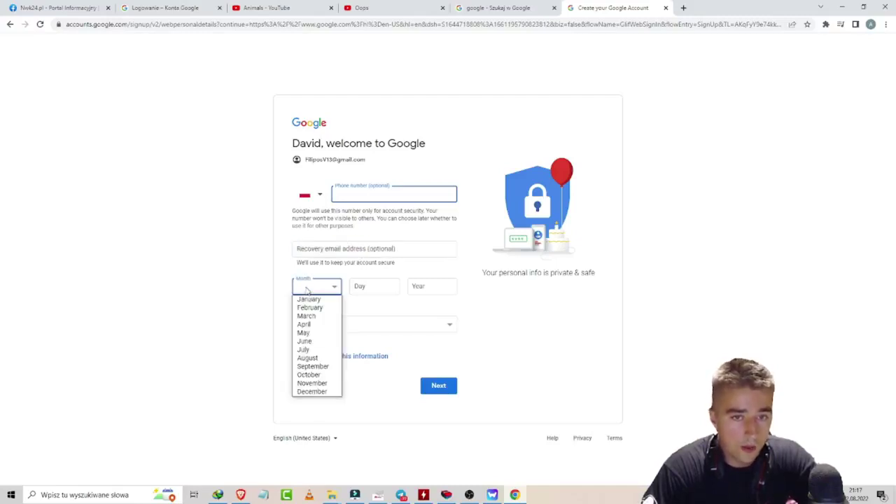
left_click(315, 365)
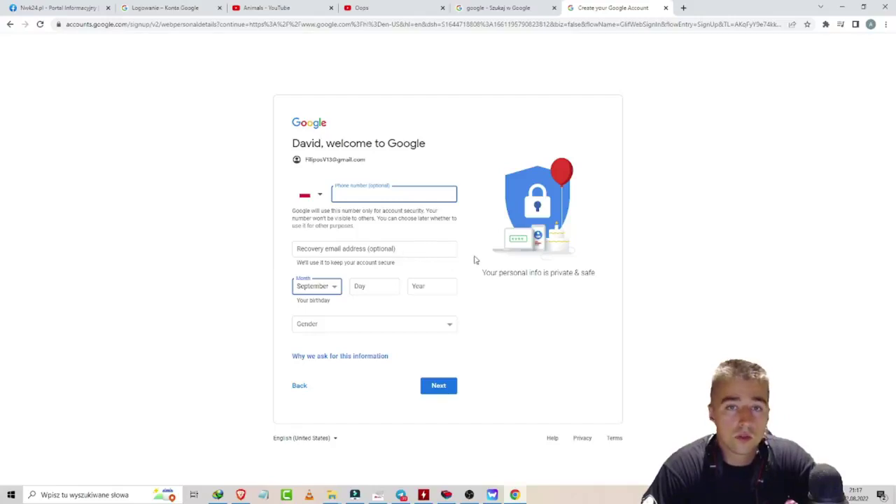
left_click(377, 281)
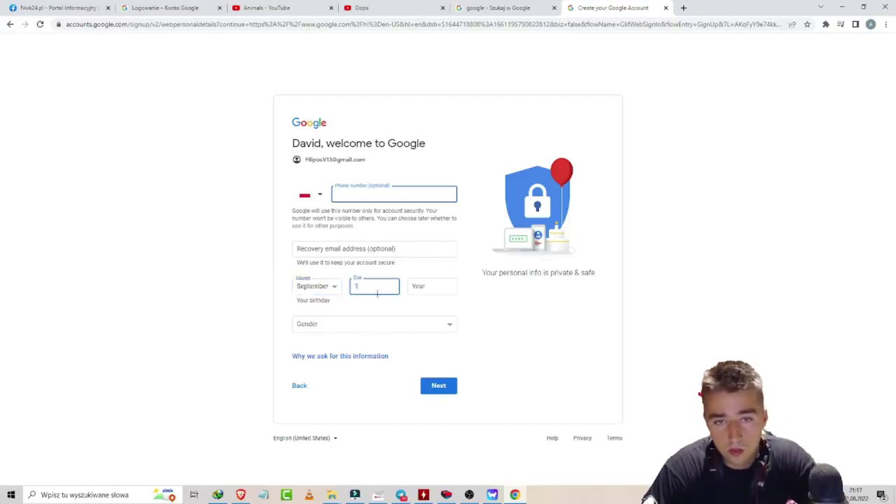
type("14")
left_click(446, 287)
type("1")
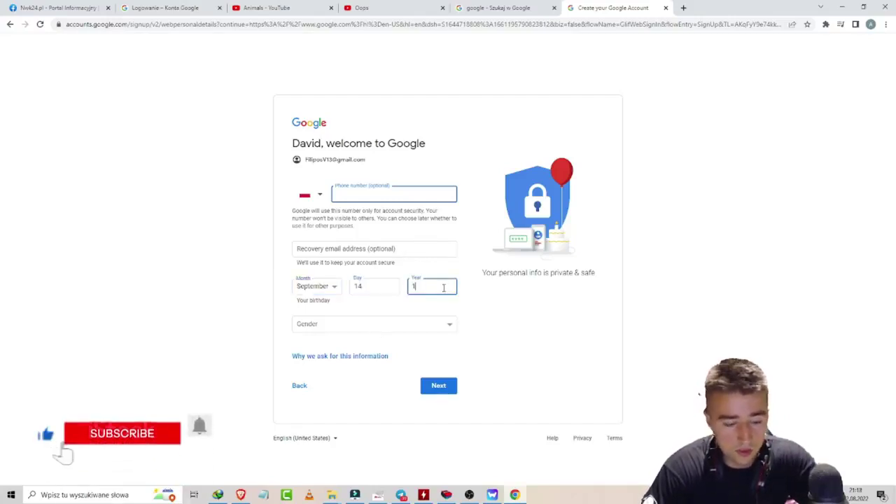
type("993")
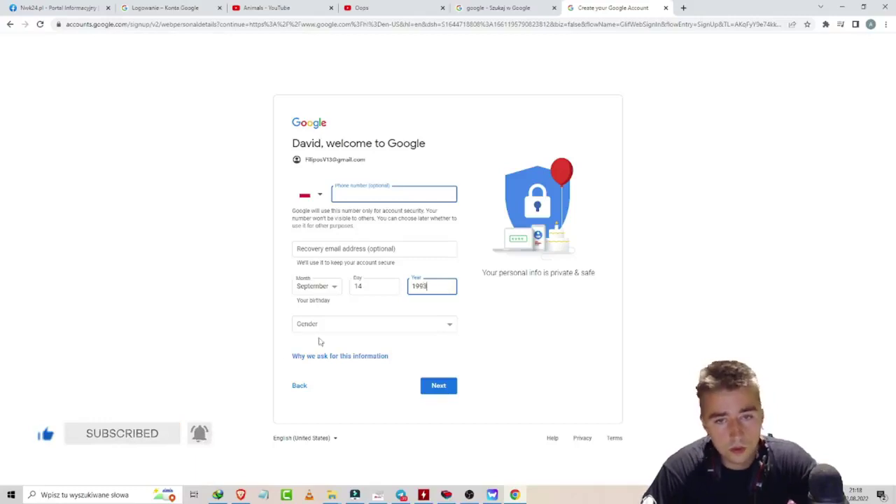
left_click(306, 326)
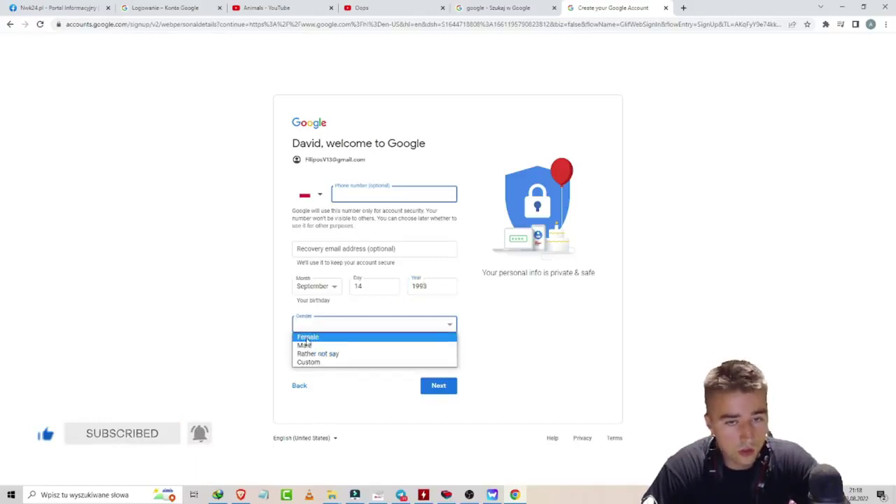
left_click(310, 337)
left_click(435, 390)
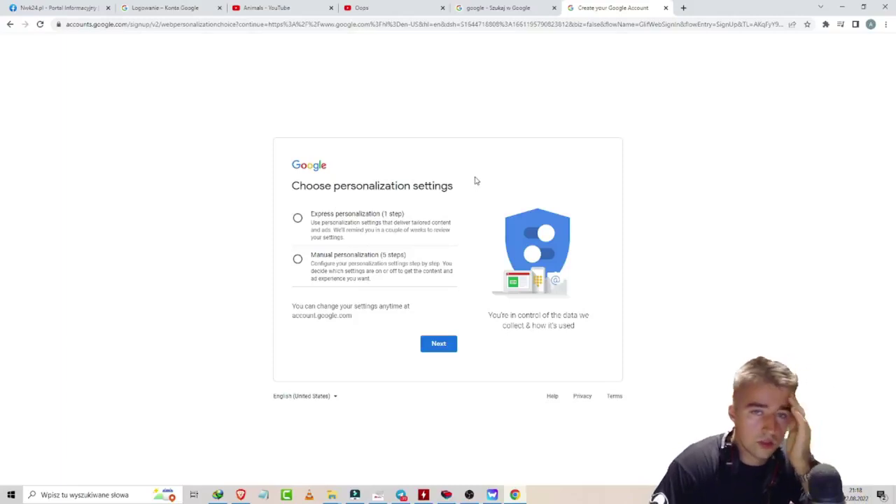
Step: Choose Express personalization and confirm the personalization and cookie settings
left_click(357, 230)
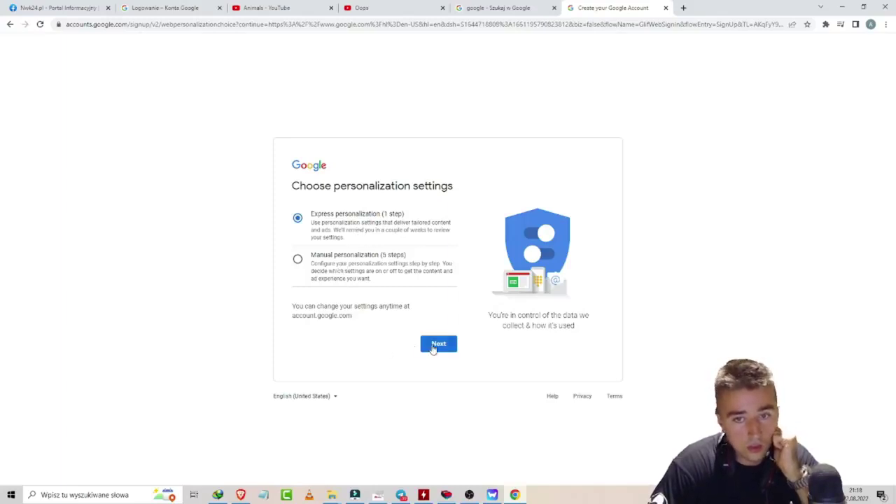
left_click(448, 347)
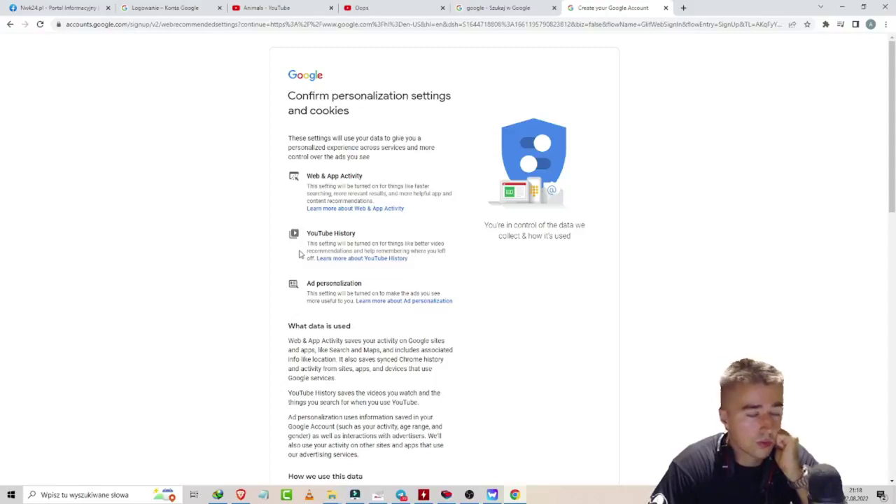
scroll(339, 301, "down", 1)
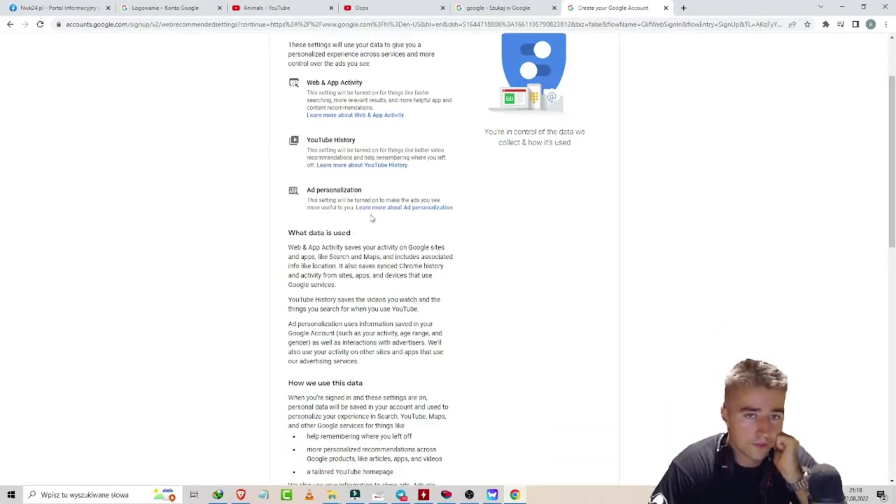
scroll(370, 215, "down", 4)
scroll(366, 211, "down", 3)
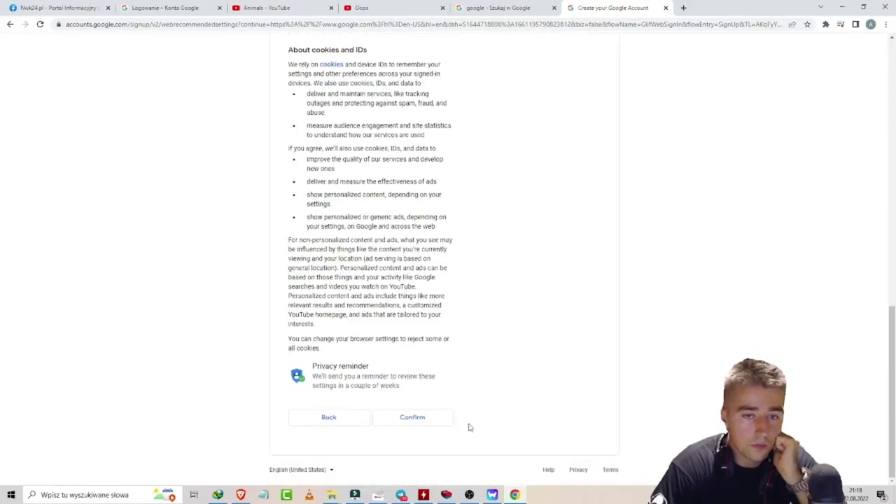
left_click(413, 417)
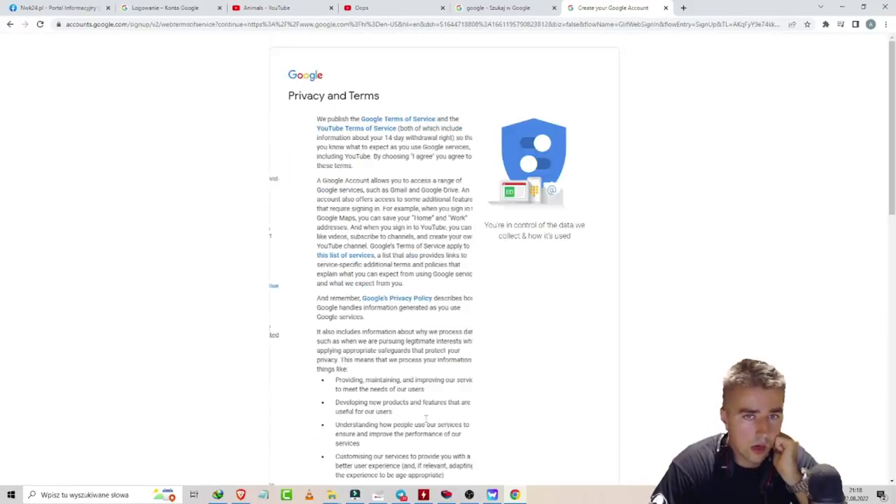
Step: Accept the privacy terms, decline the new Chrome profile, and open a blank tab
scroll(431, 221, "down", 5)
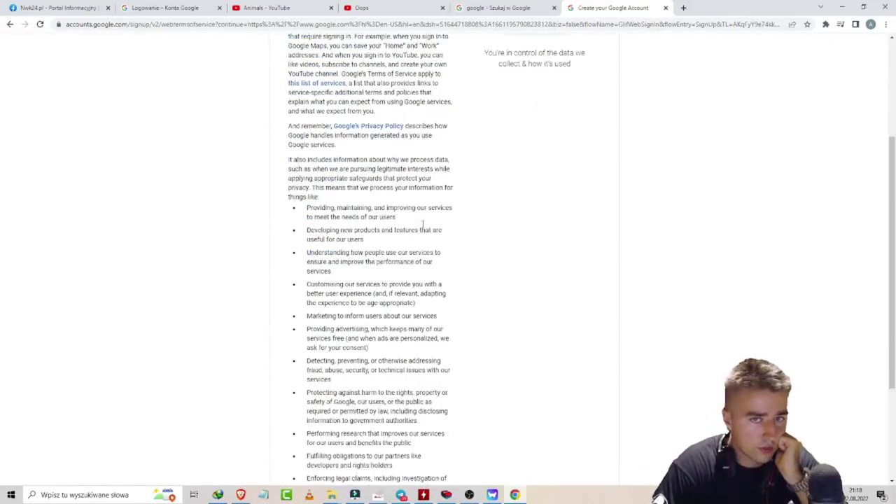
left_click(449, 421)
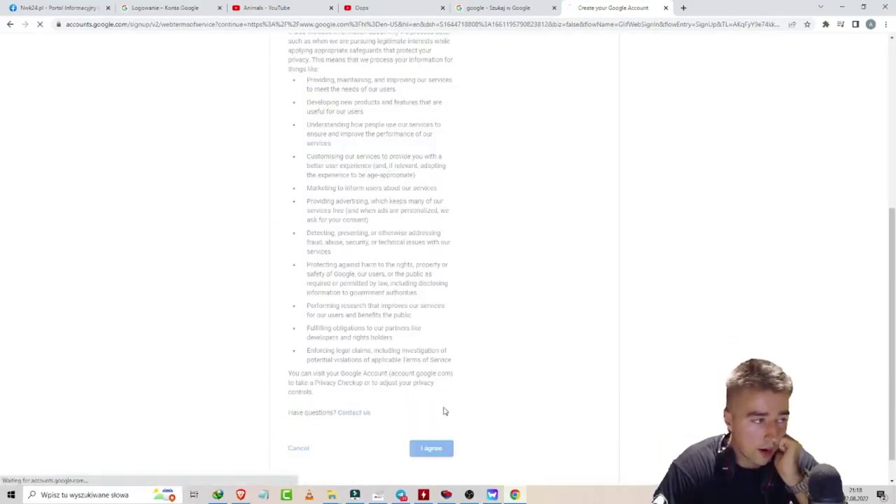
left_click(848, 182)
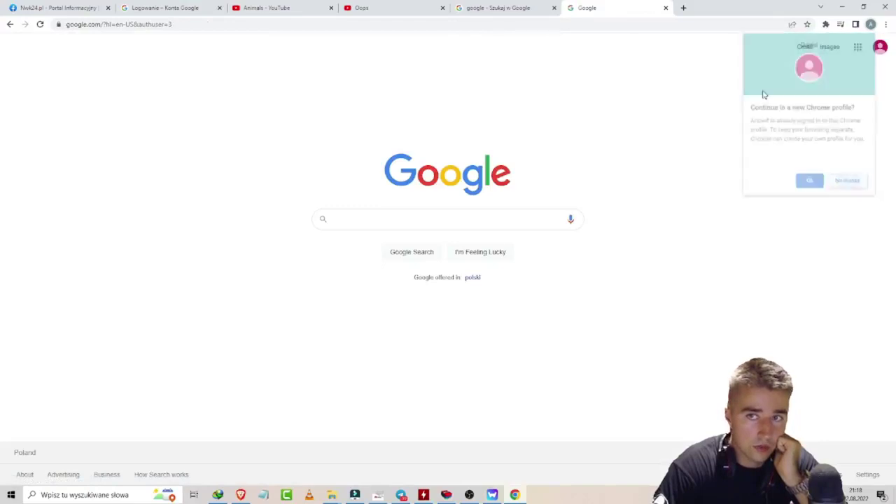
left_click(683, 9)
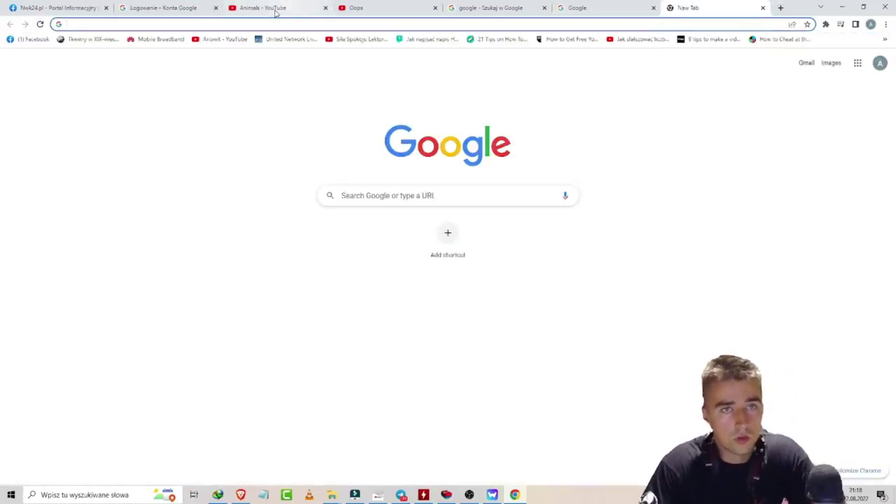
Step: From the Ariowit channel page, add another account through YouTube's account switcher
left_click(236, 39)
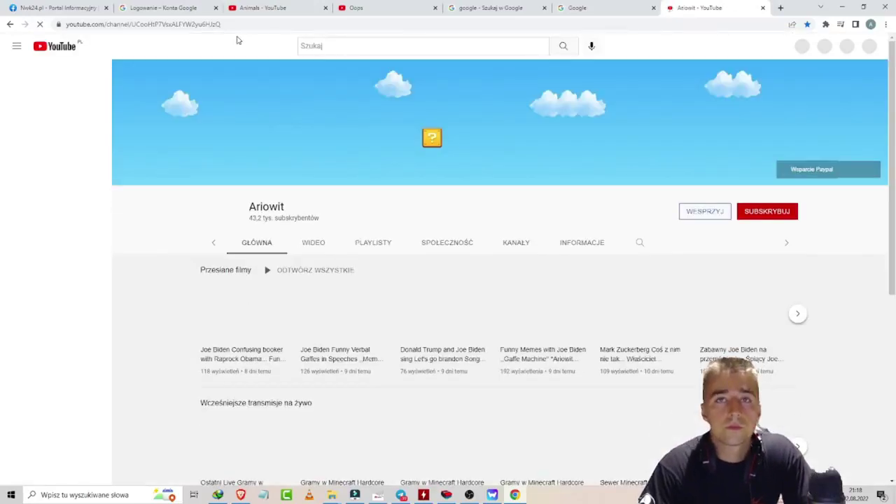
left_click(864, 49)
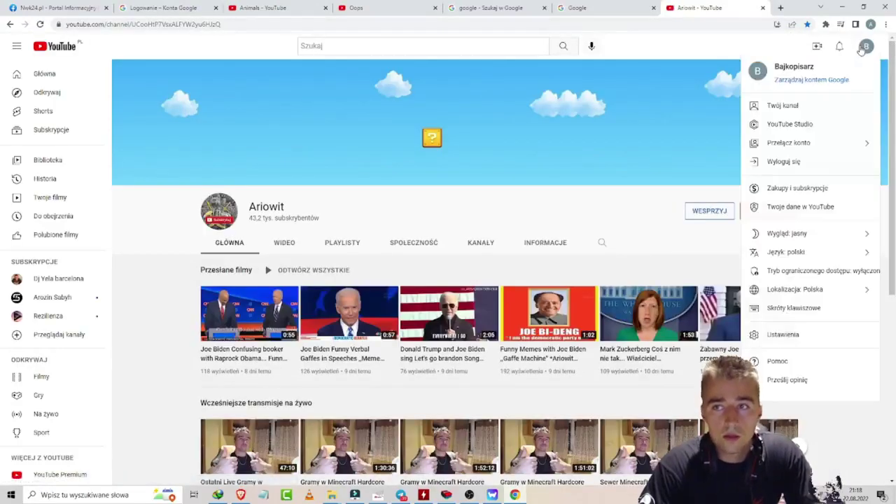
left_click(814, 143)
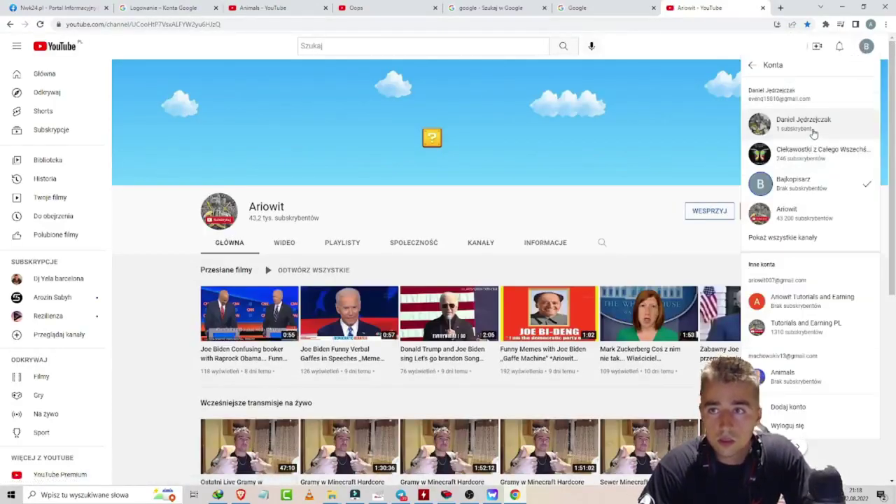
left_click(802, 414)
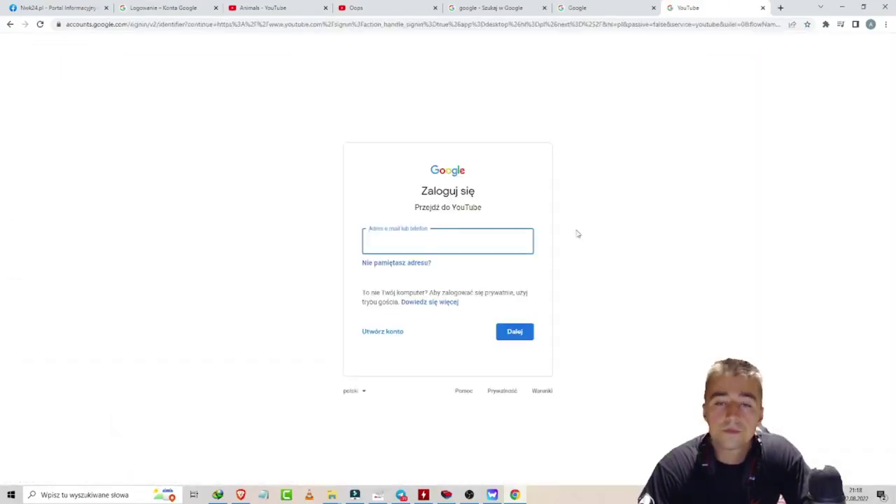
Step: Sign in to YouTube with the new account's email address and password
left_click(413, 245)
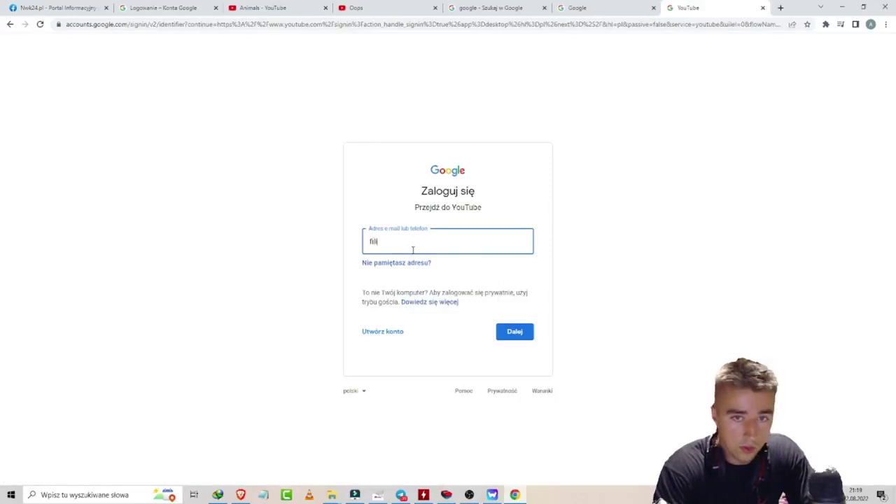
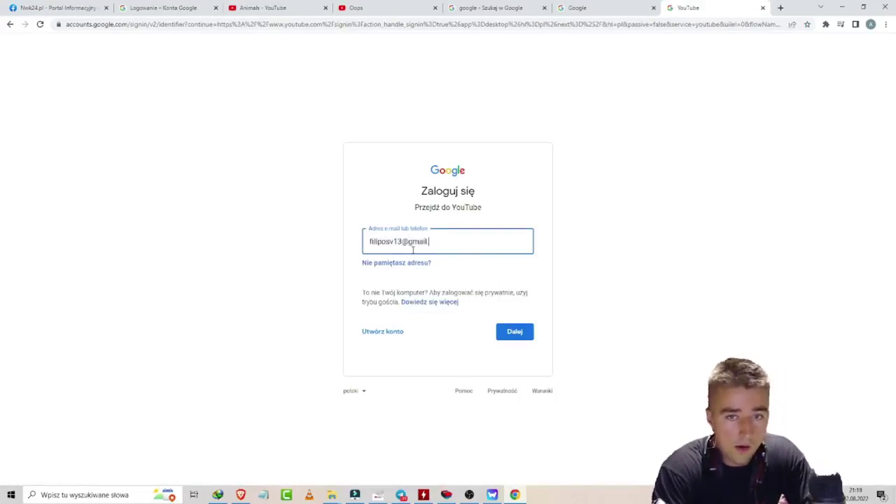
key("Return")
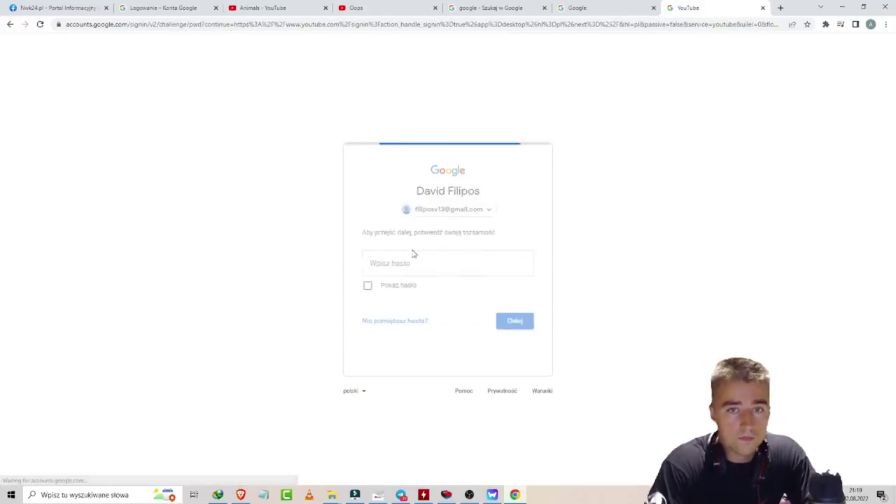
type("**")
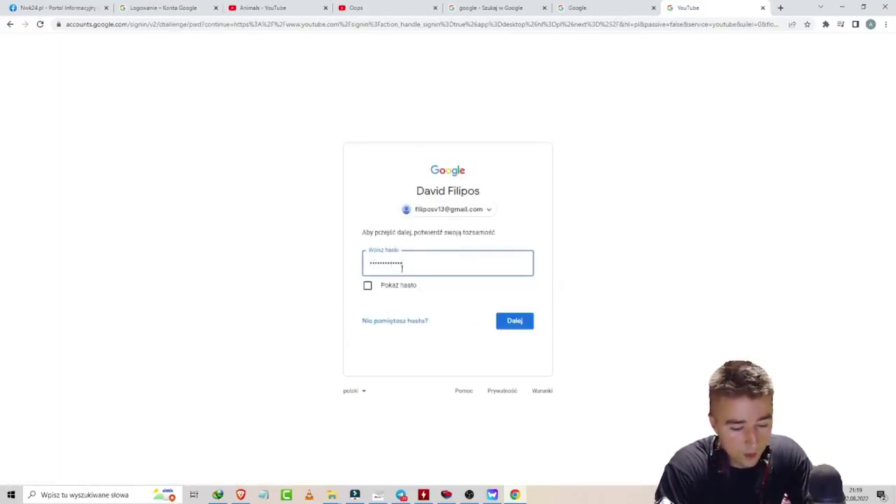
key("Return")
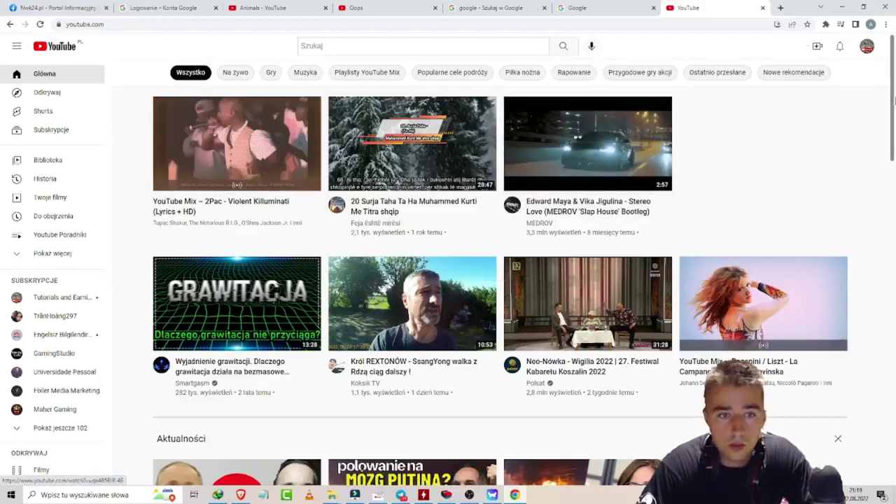
Step: Switch YouTube to the newly created account and reopen its account menu
left_click(869, 49)
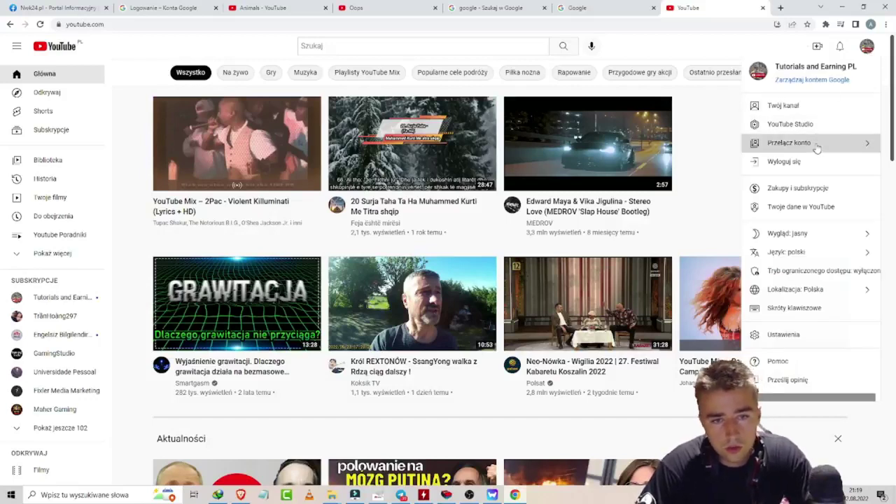
left_click(816, 145)
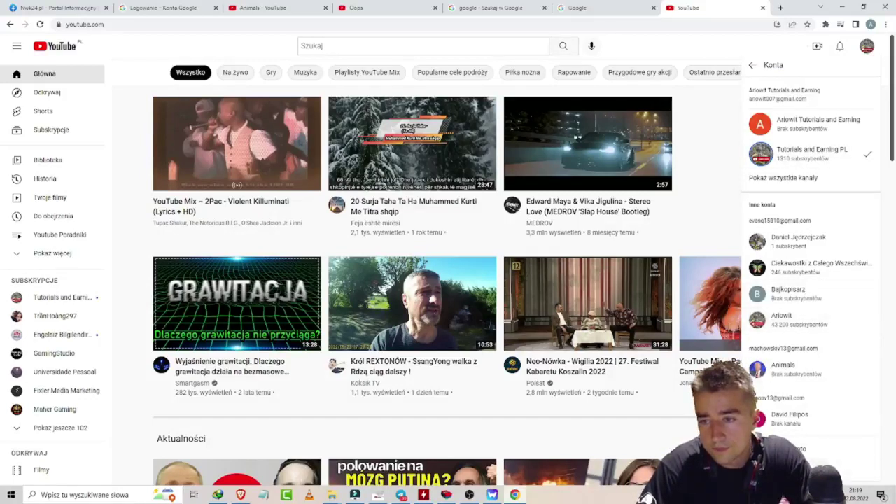
left_click(793, 419)
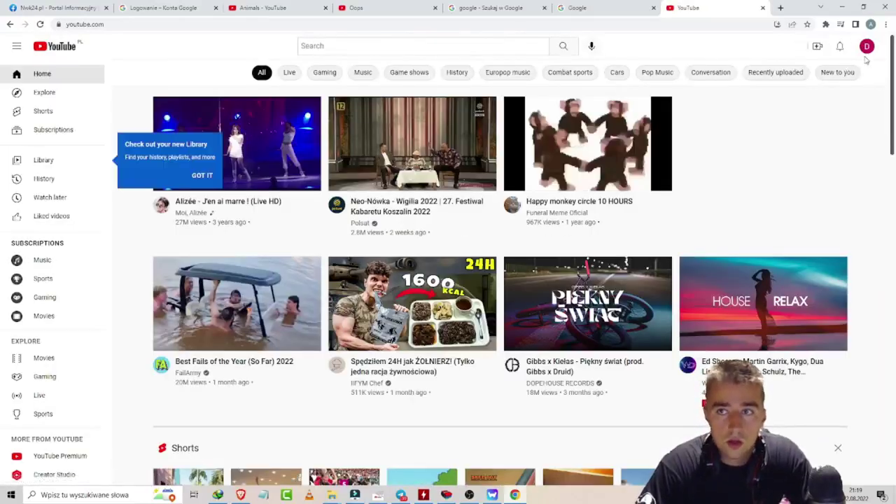
left_click(867, 48)
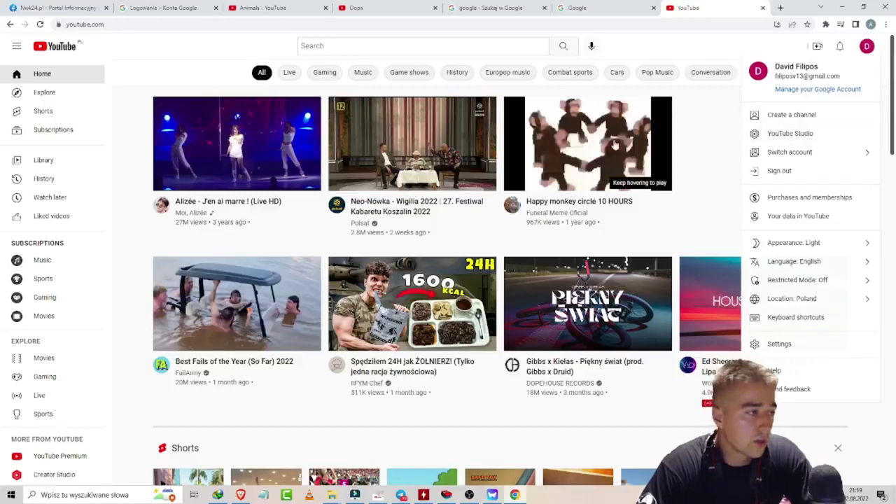
left_click(867, 47)
left_click(867, 48)
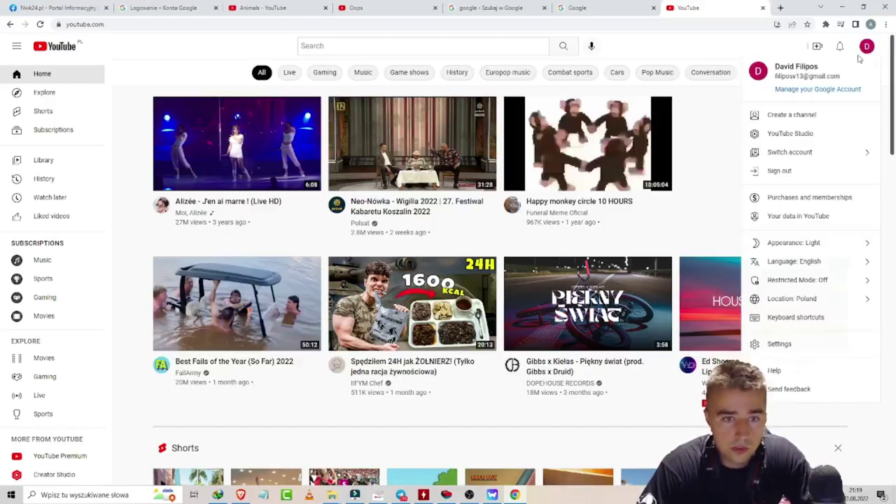
Step: Create the channel with the lined-paper photo uploaded as its profile picture
left_click(781, 119)
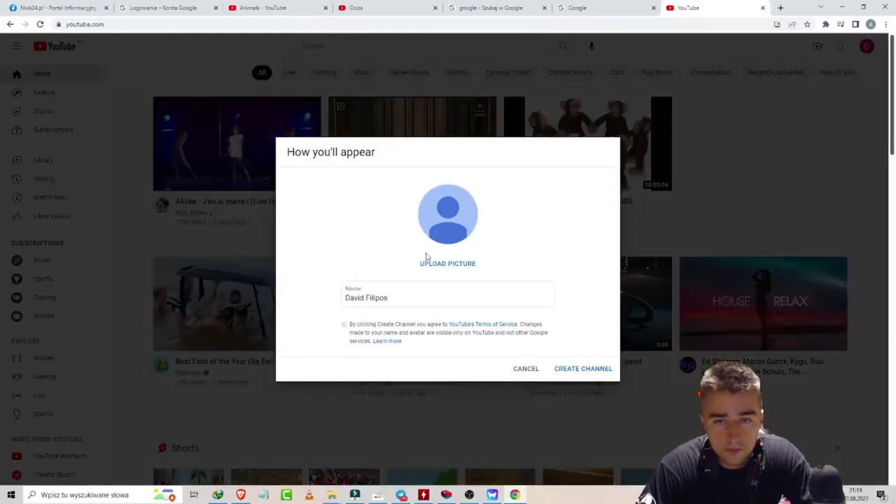
triple_click(387, 297)
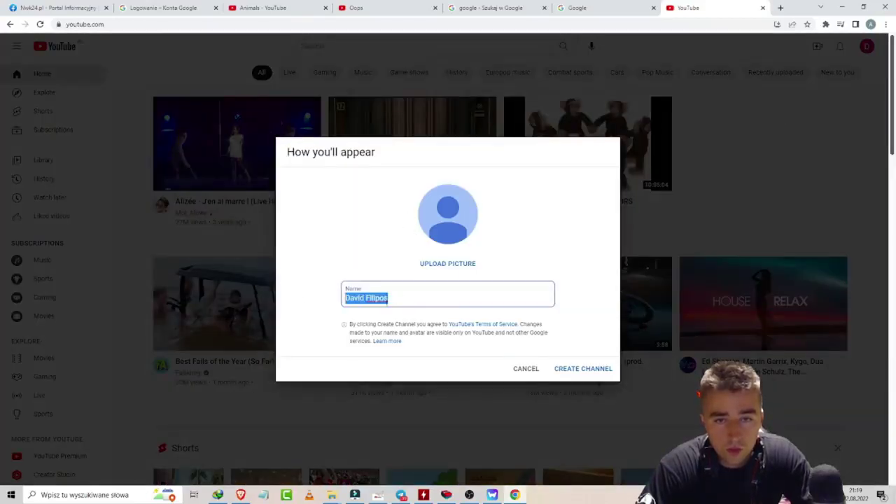
left_click(432, 264)
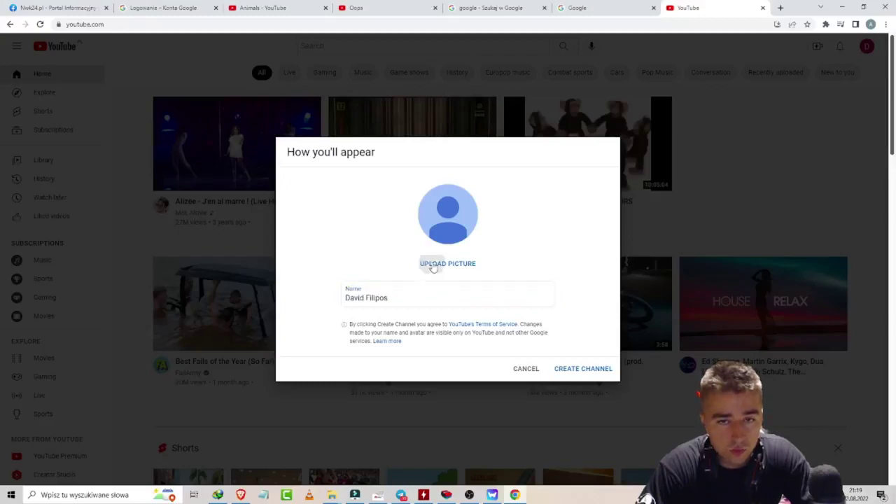
scroll(301, 189, "down", 1)
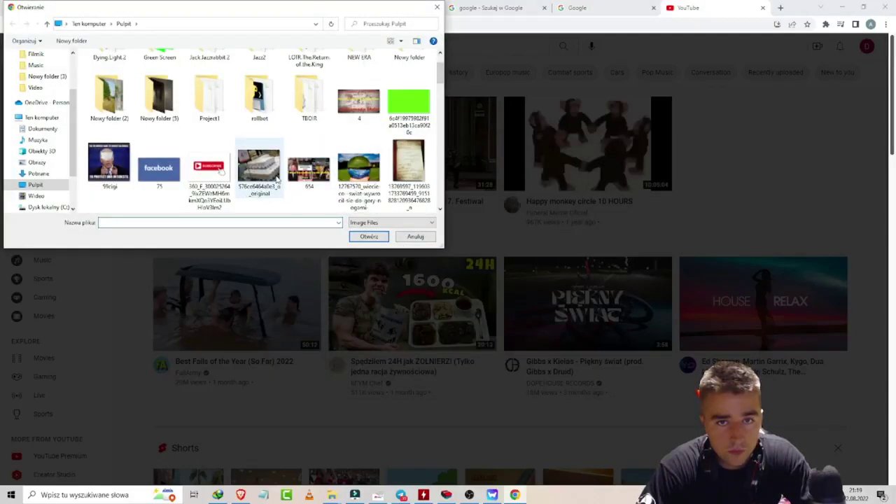
double_click(408, 175)
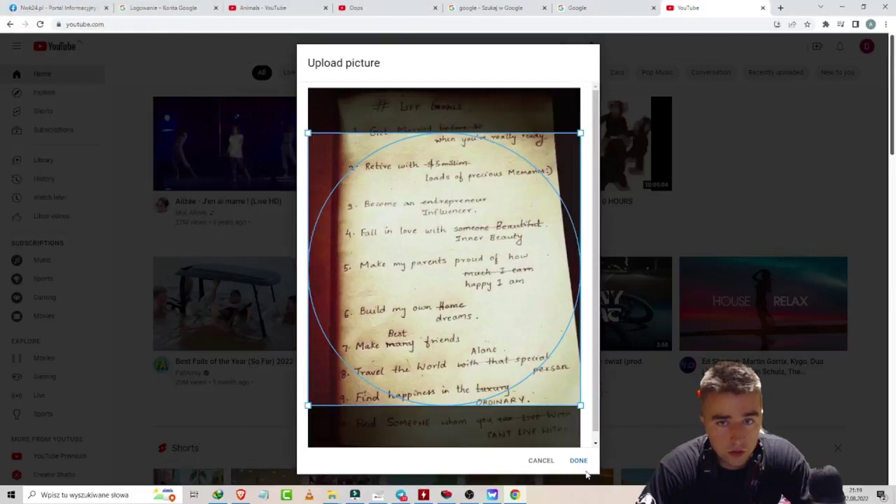
left_click(578, 462)
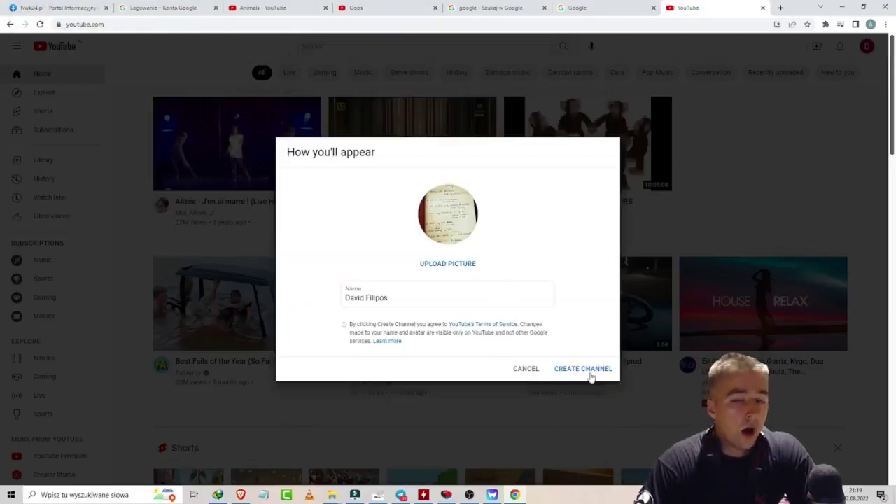
left_click(587, 369)
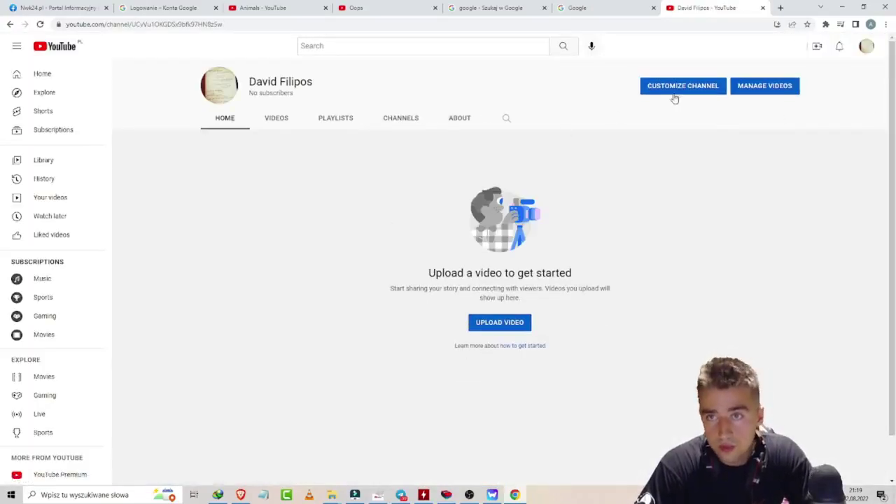
Step: Open the channel's customization page in YouTube Studio and dismiss the welcome dialog
left_click(672, 92)
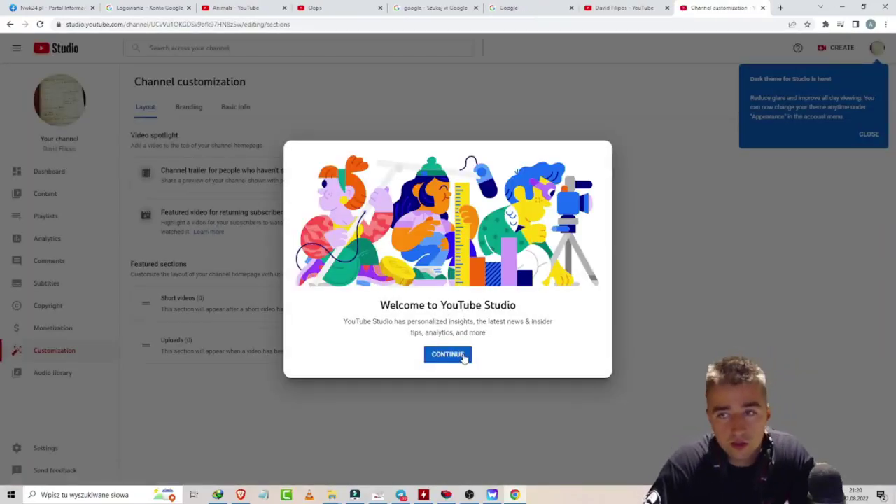
left_click(449, 354)
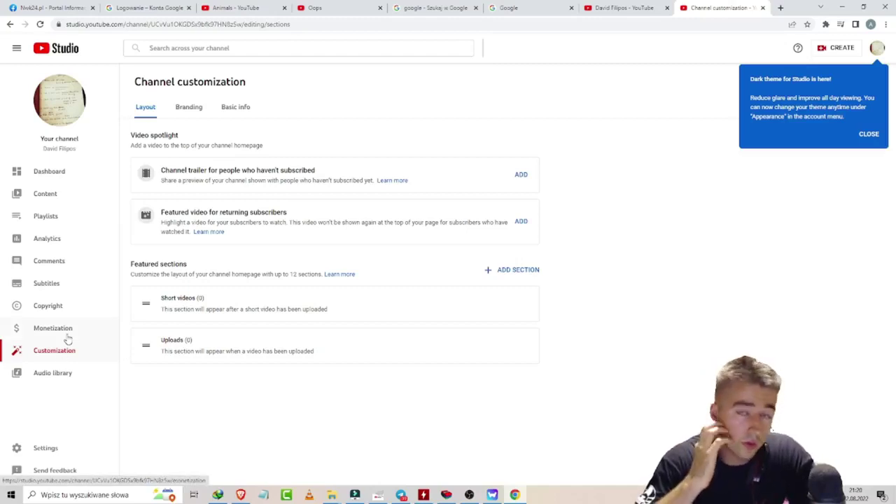
Step: Under Settings > Channel > Feature eligibility, start phone verification for the features that require it
left_click(51, 449)
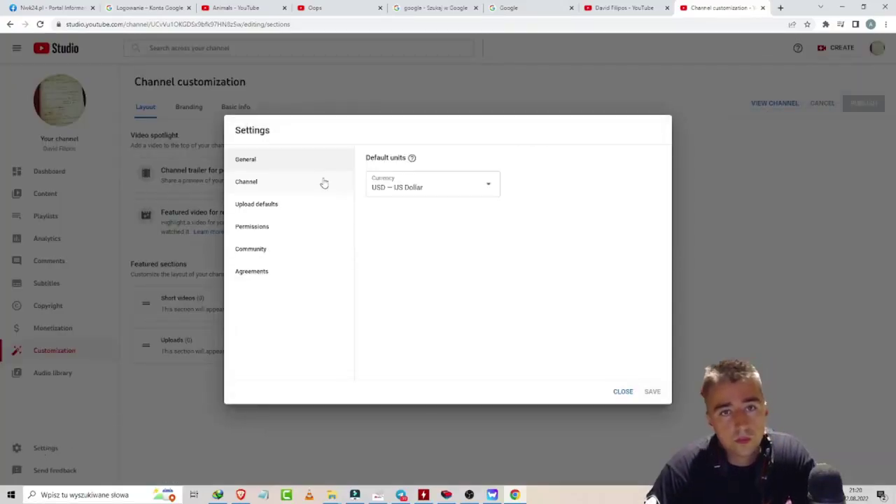
left_click(323, 185)
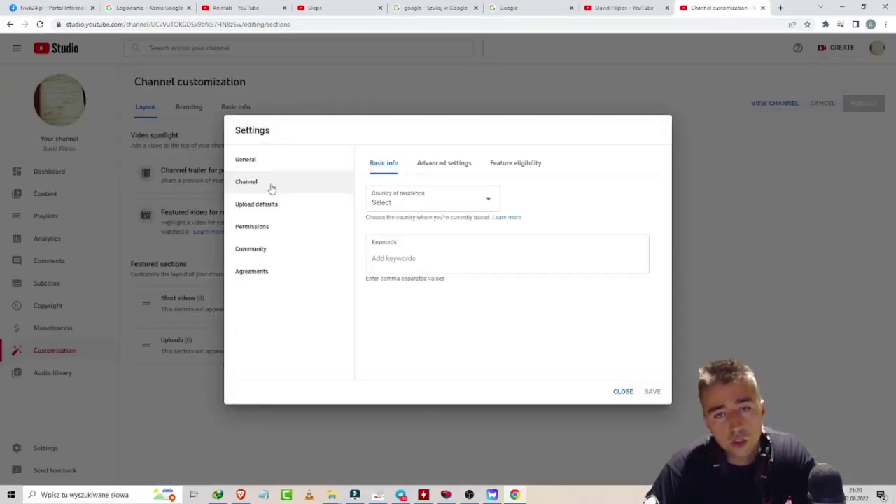
left_click(498, 168)
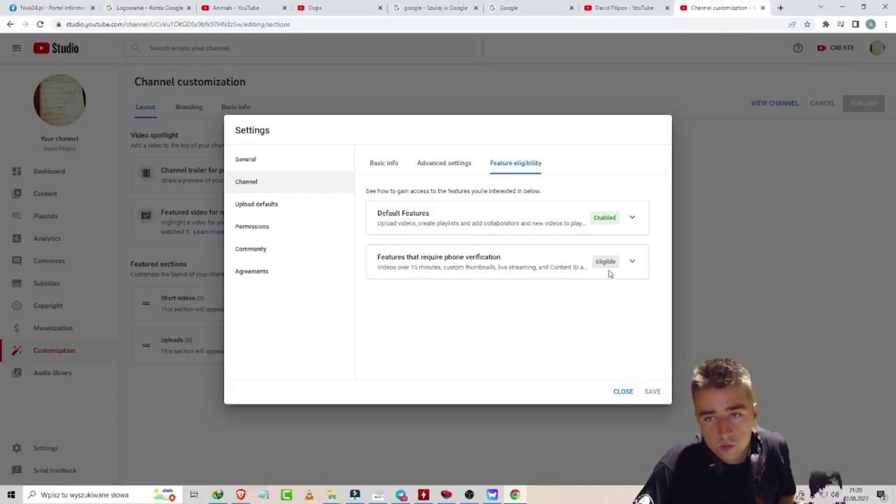
left_click(630, 263)
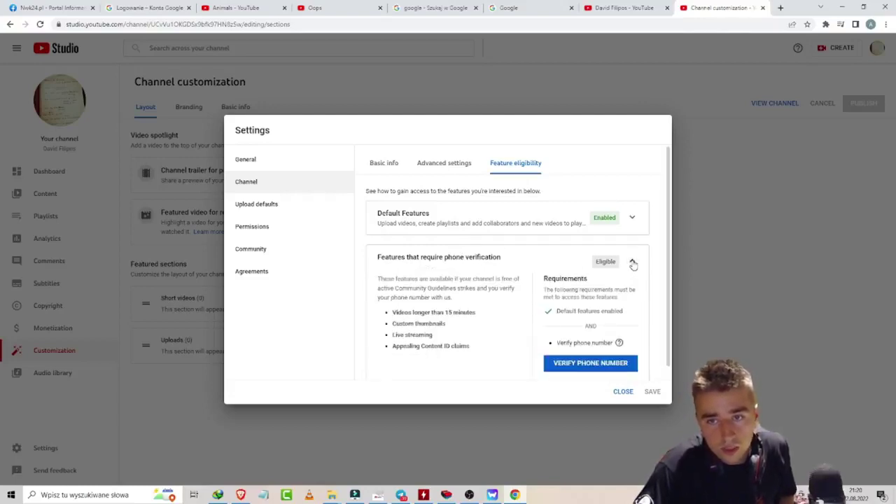
scroll(612, 361, "down", 1)
left_click(590, 352)
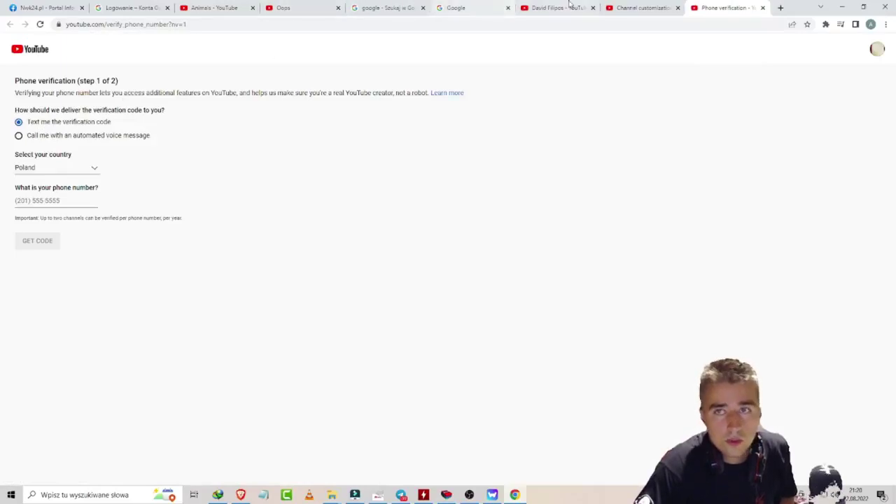
Step: Return to the Studio tab, close Settings, and show the empty Channel content list
left_click(616, 8)
scroll(561, 372, "down", 1)
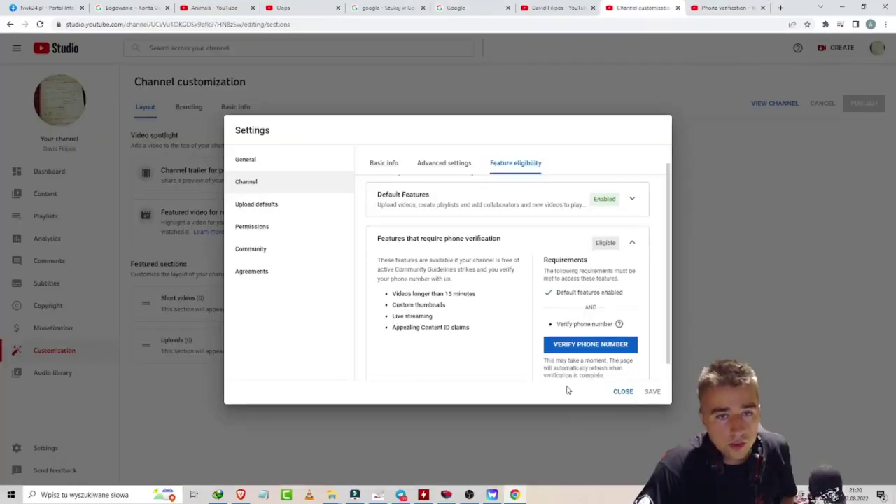
left_click(616, 390)
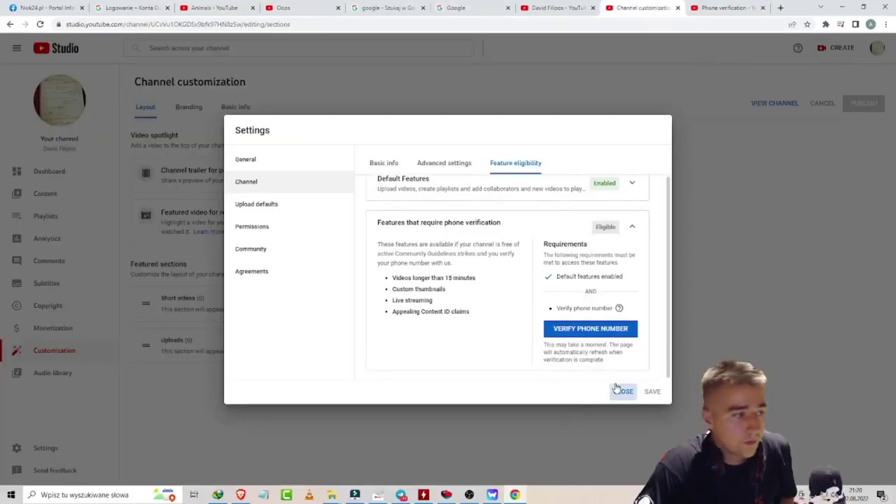
left_click(616, 389)
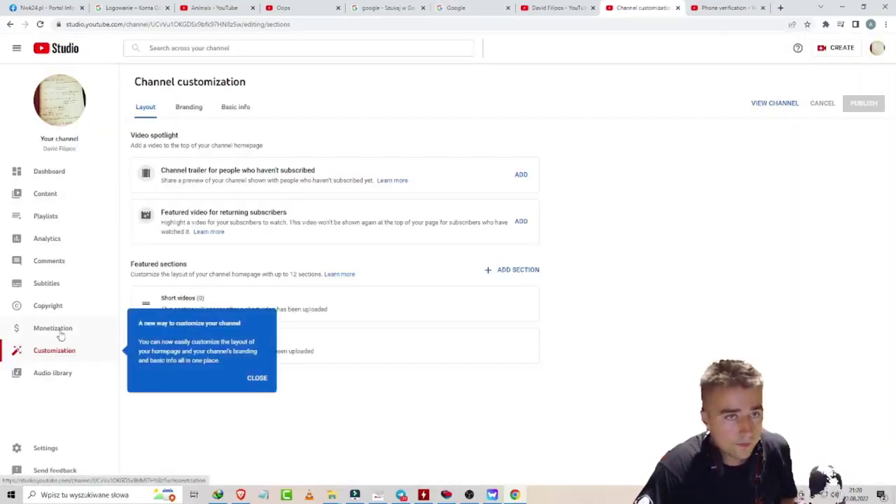
left_click(45, 199)
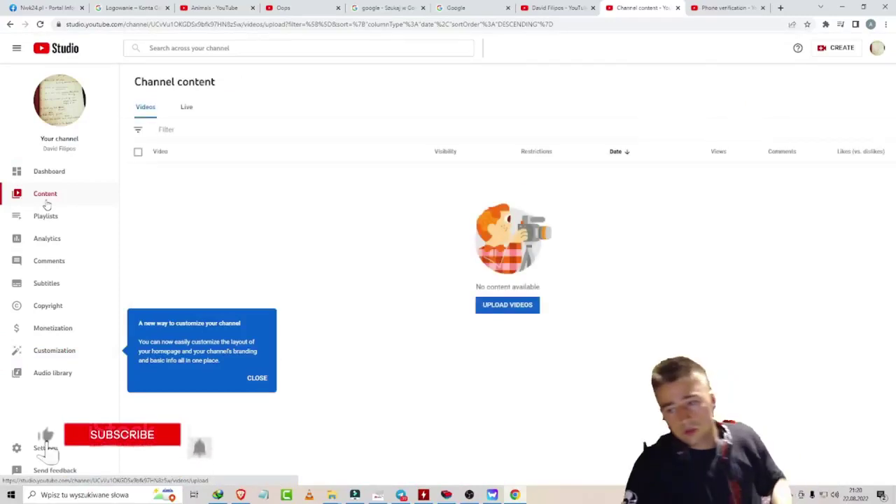